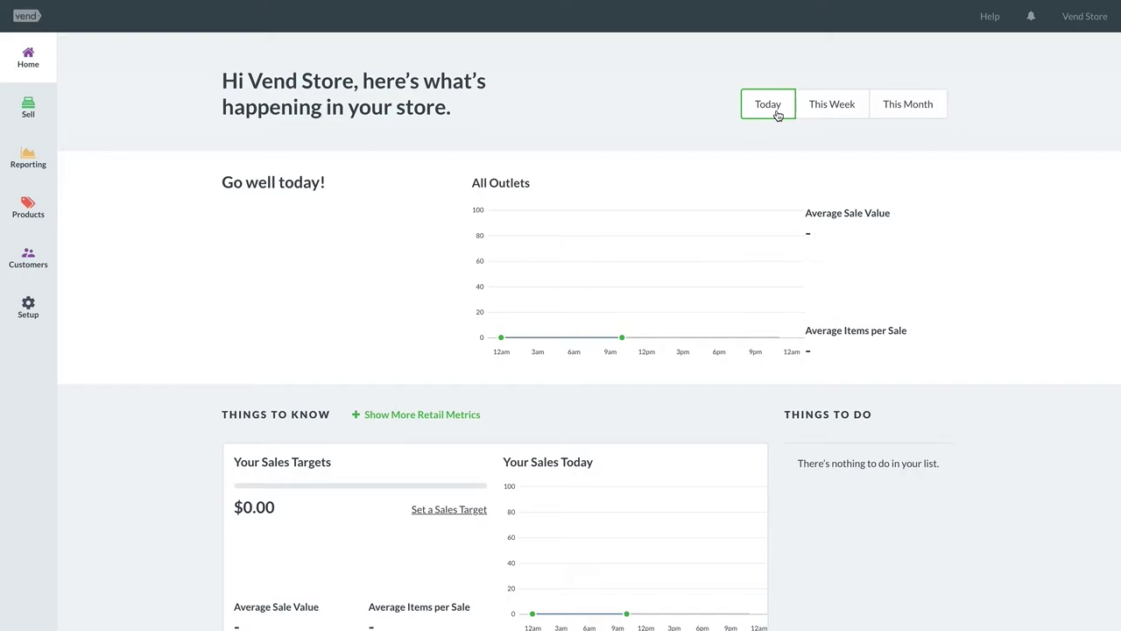
- From Products, start a new product named 'Winter Jacket' of type Product with Variants
left_click(28, 210)
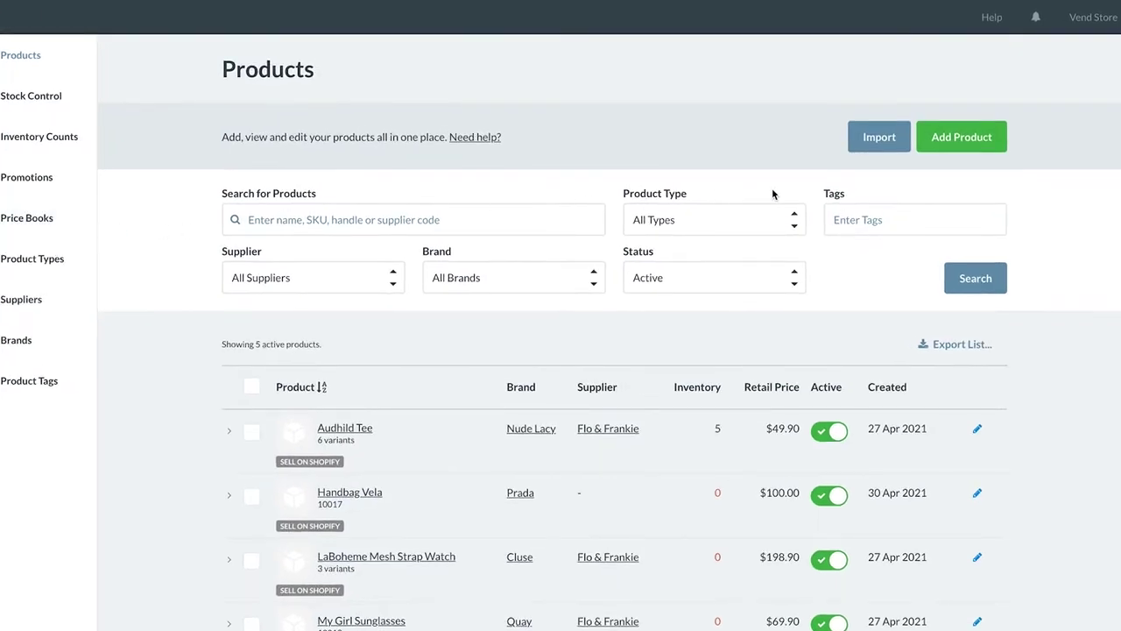
left_click(954, 152)
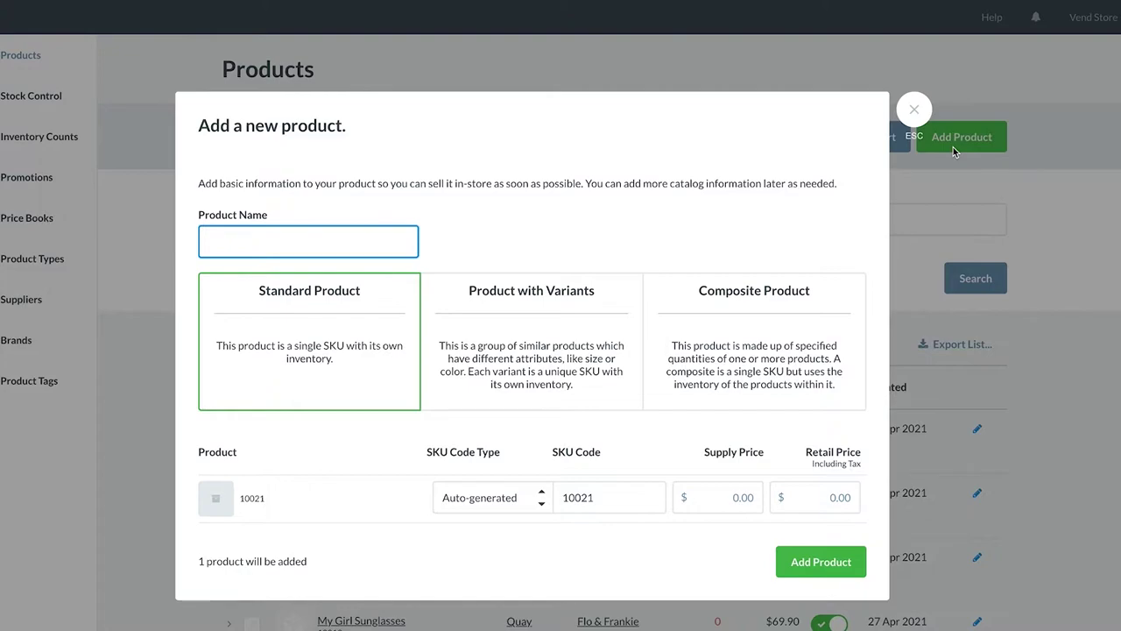
type("Winter Jacket")
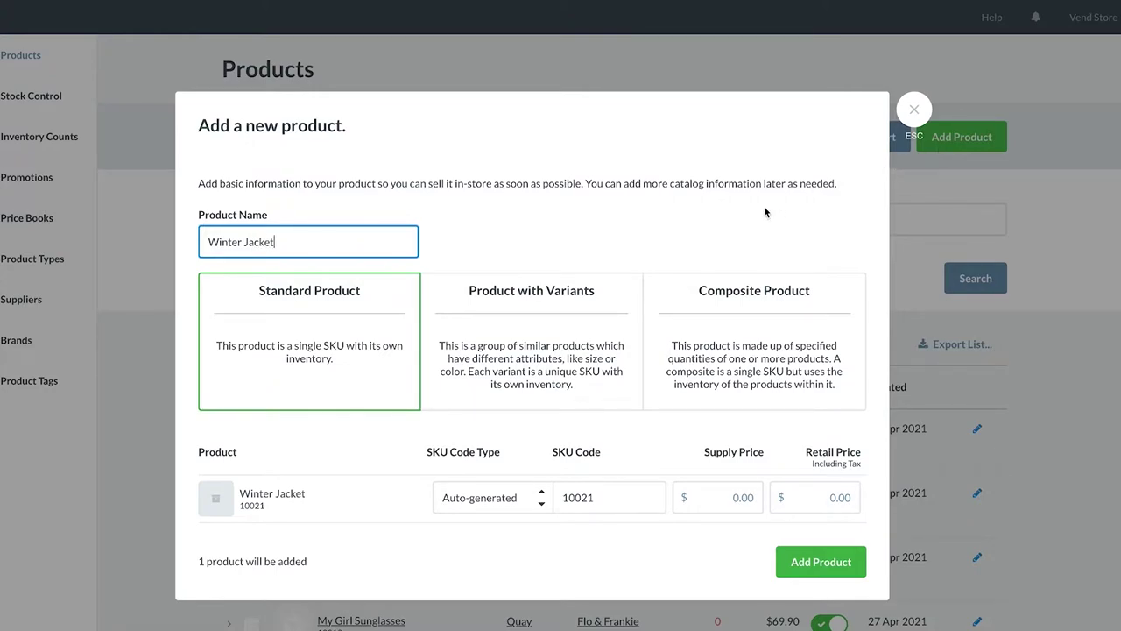
left_click(539, 395)
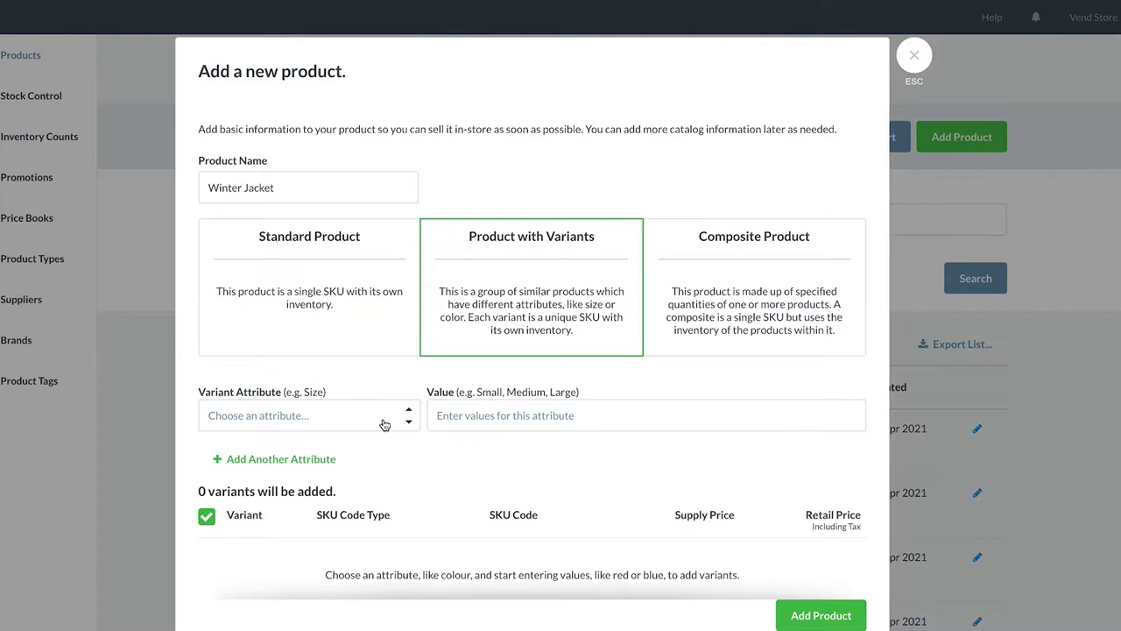
- Set Colour as the first variant attribute and Size as the second
left_click(385, 425)
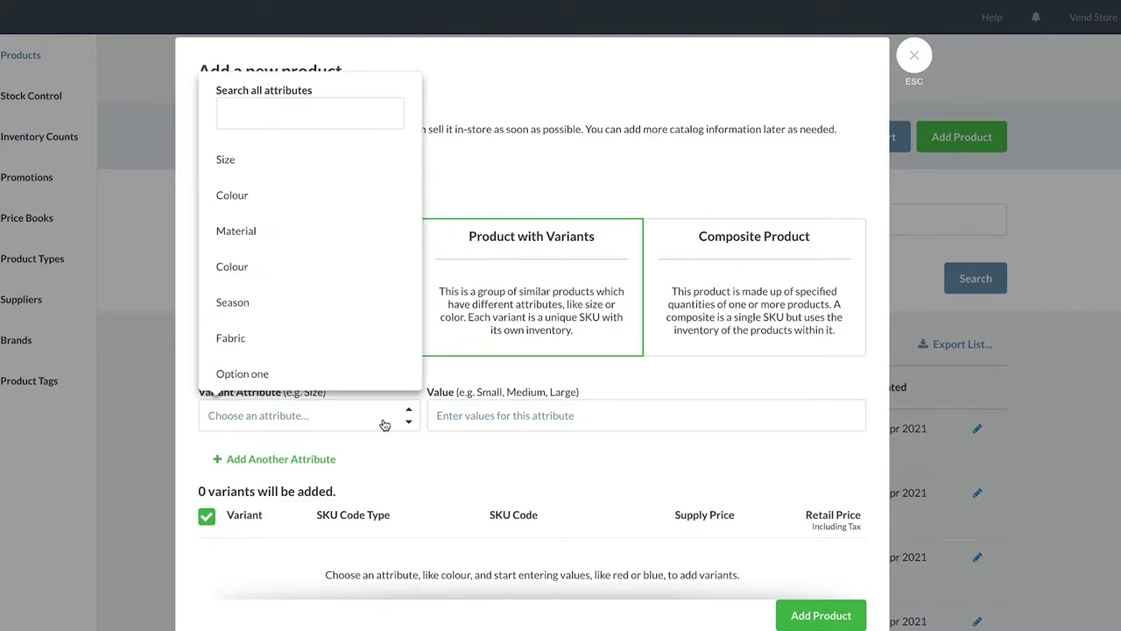
left_click(327, 196)
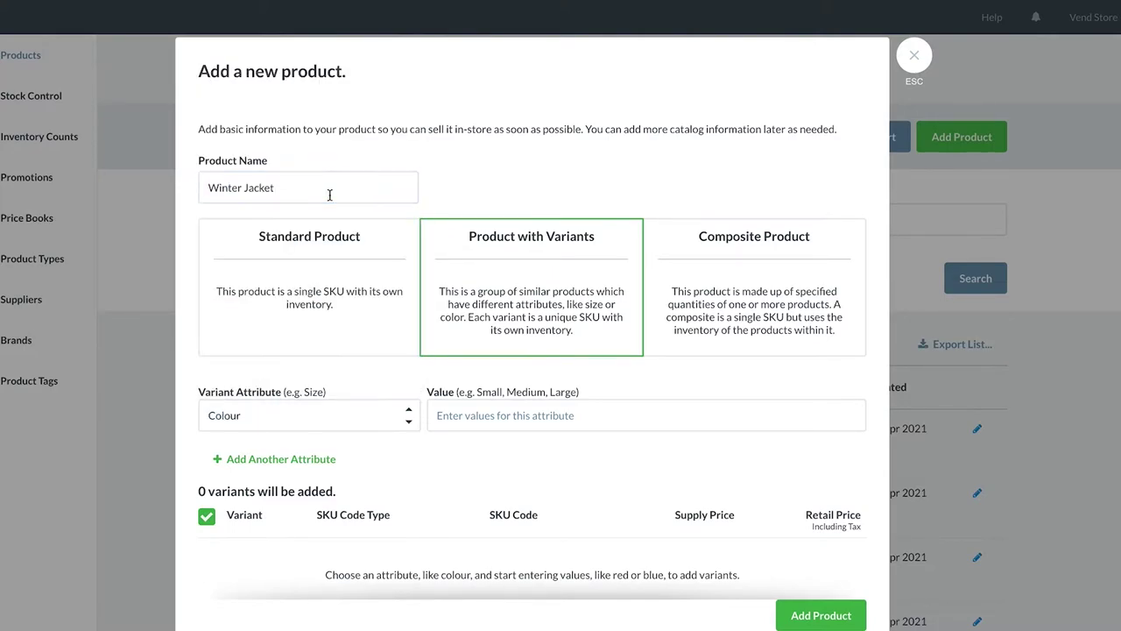
left_click(263, 459)
left_click(266, 451)
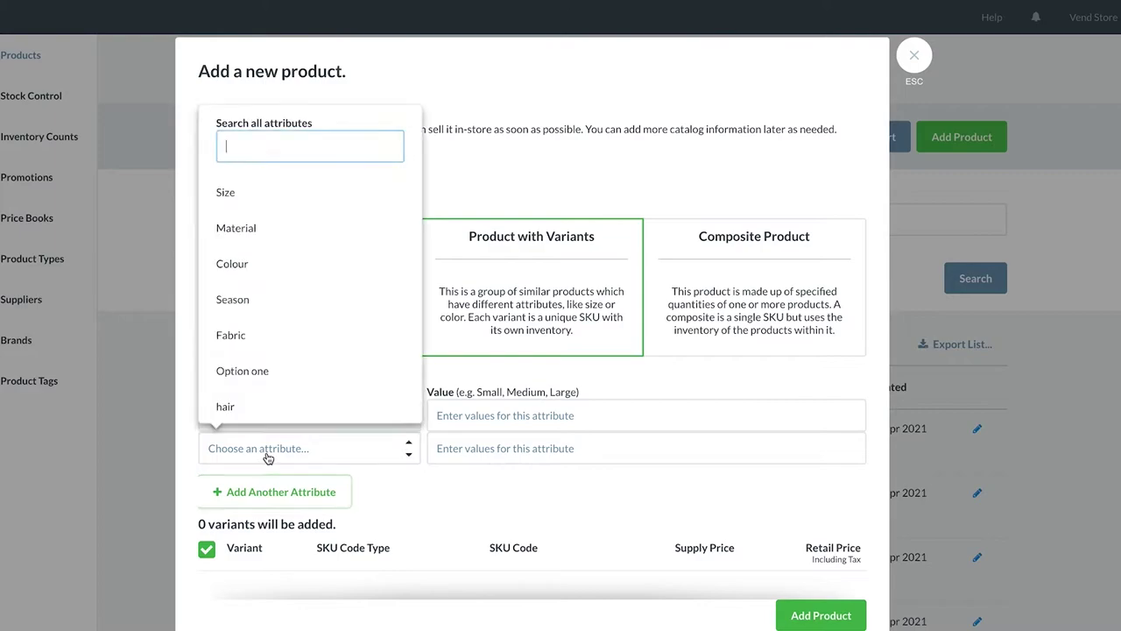
left_click(306, 185)
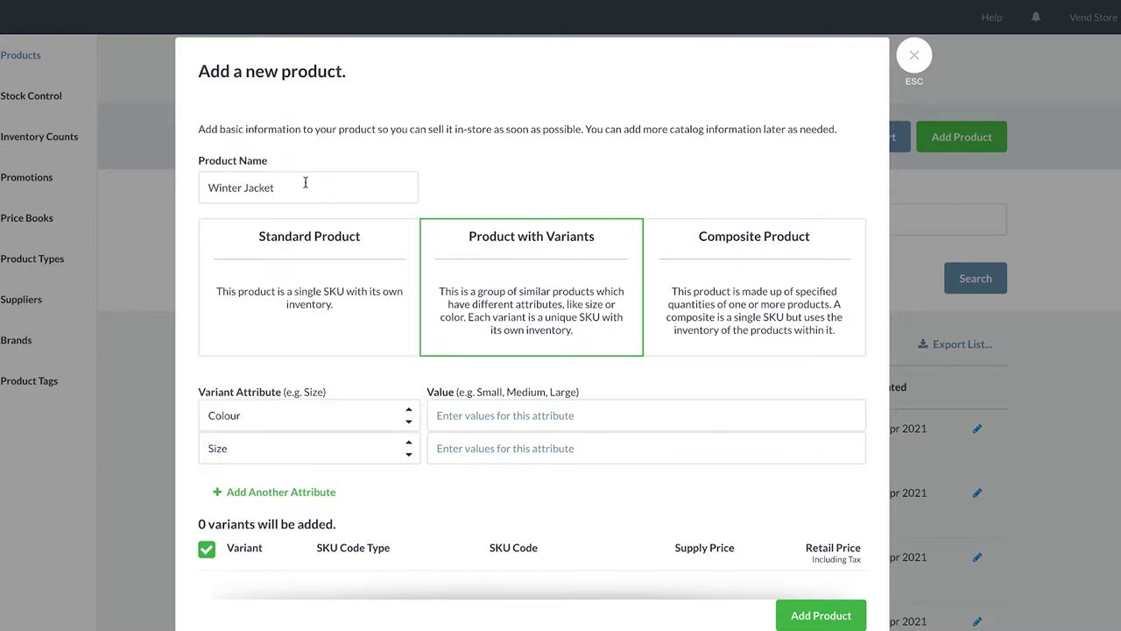
- Enter the colour values Red, Blue, Grey and Black
left_click(459, 419)
type("Red")
key("Return")
type("Blue")
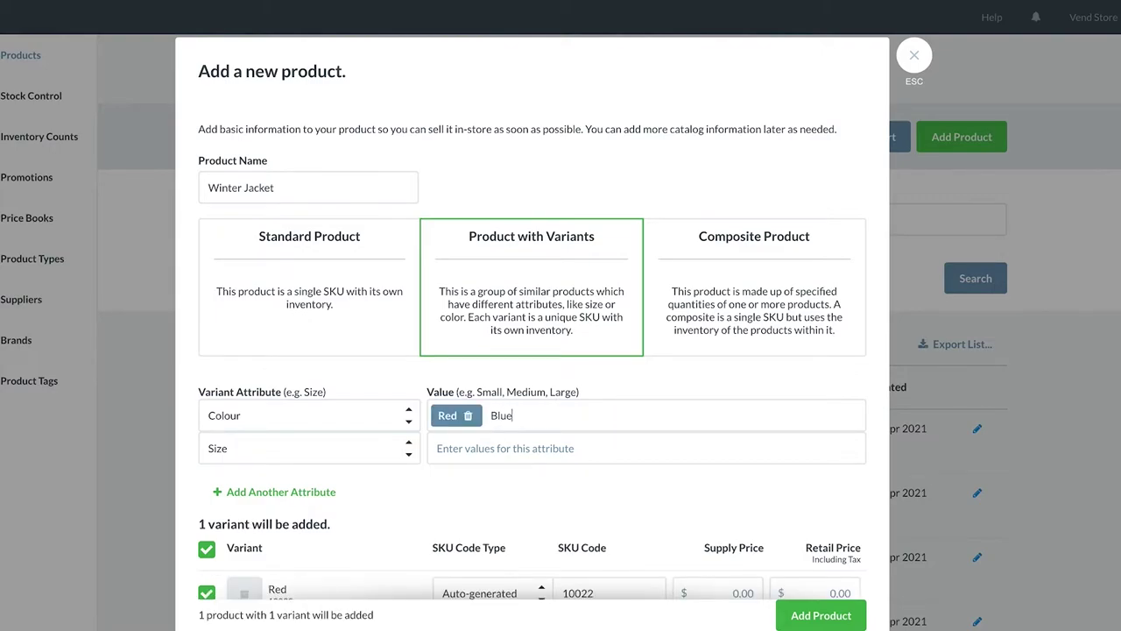
key("Return")
type("Grey")
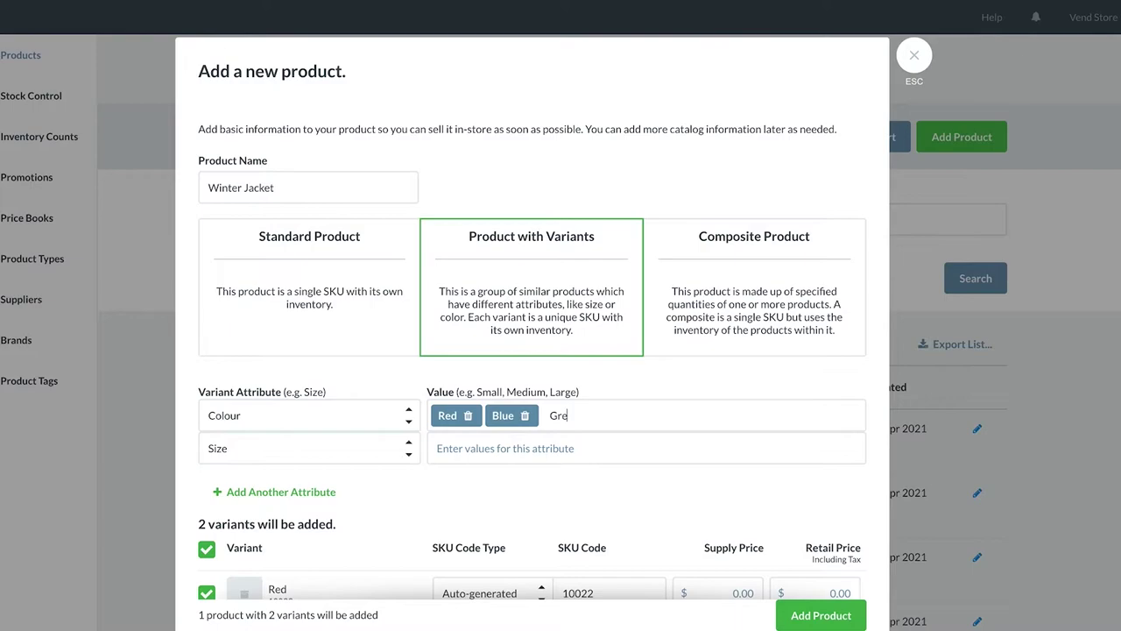
key("Return")
type("Black")
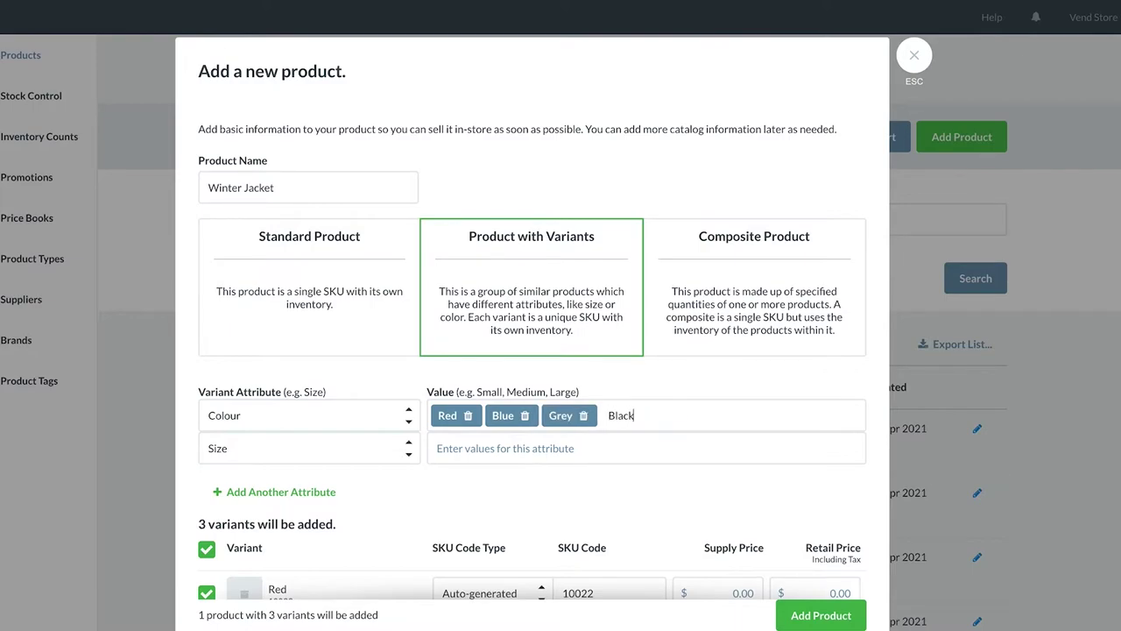
key("Return")
- Enter the size values Small, Medium, Large and X-Large
left_click(447, 448)
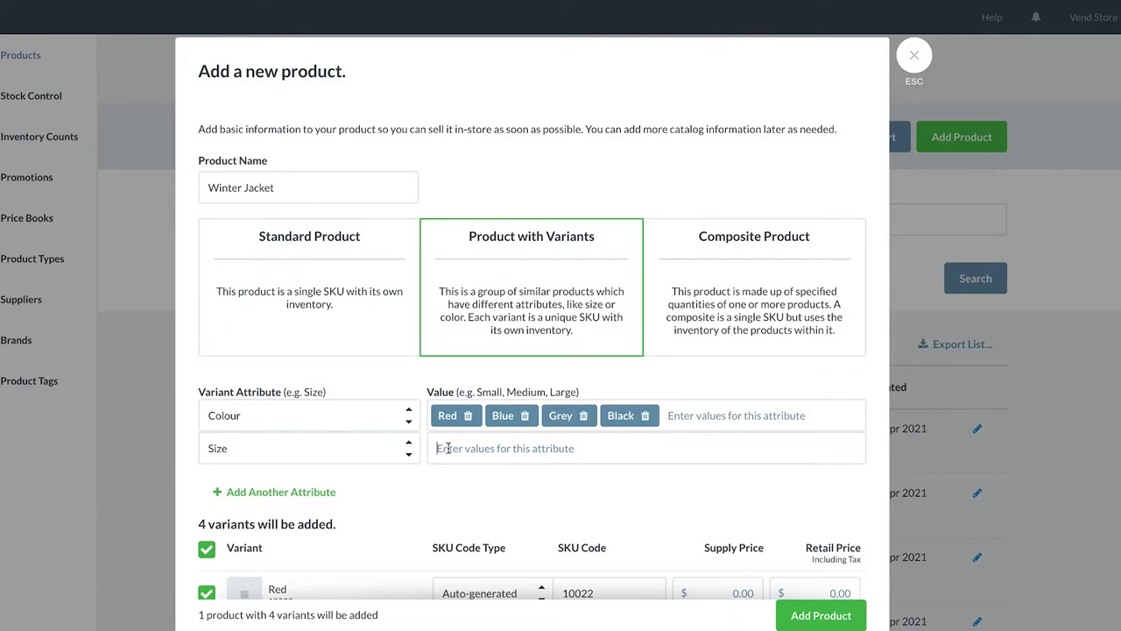
type("Small")
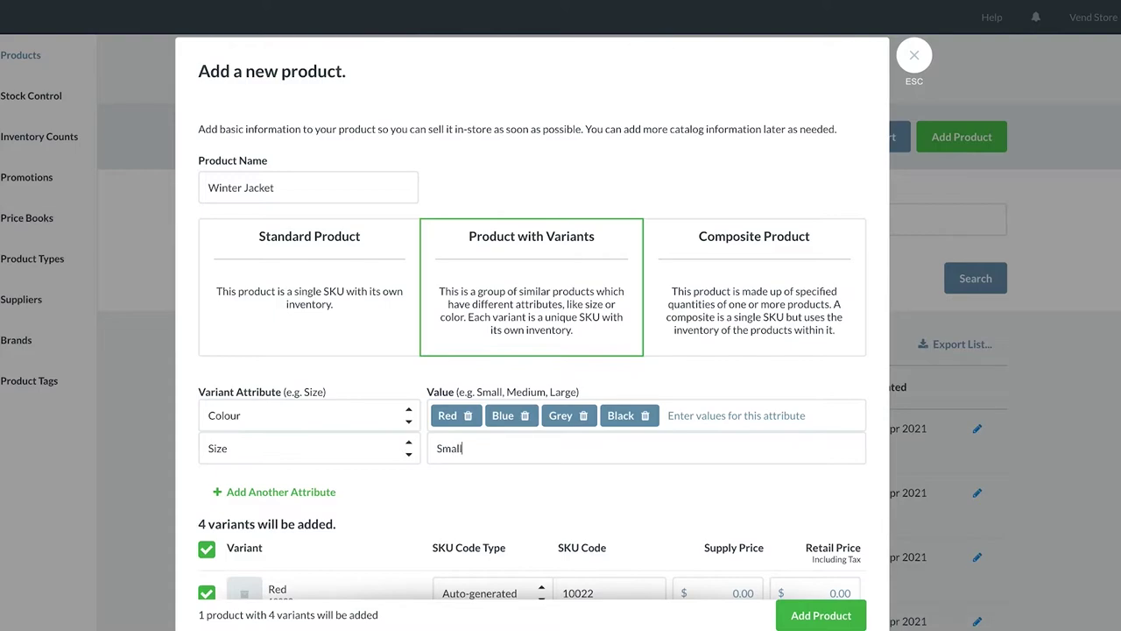
key("Return")
type("Medium")
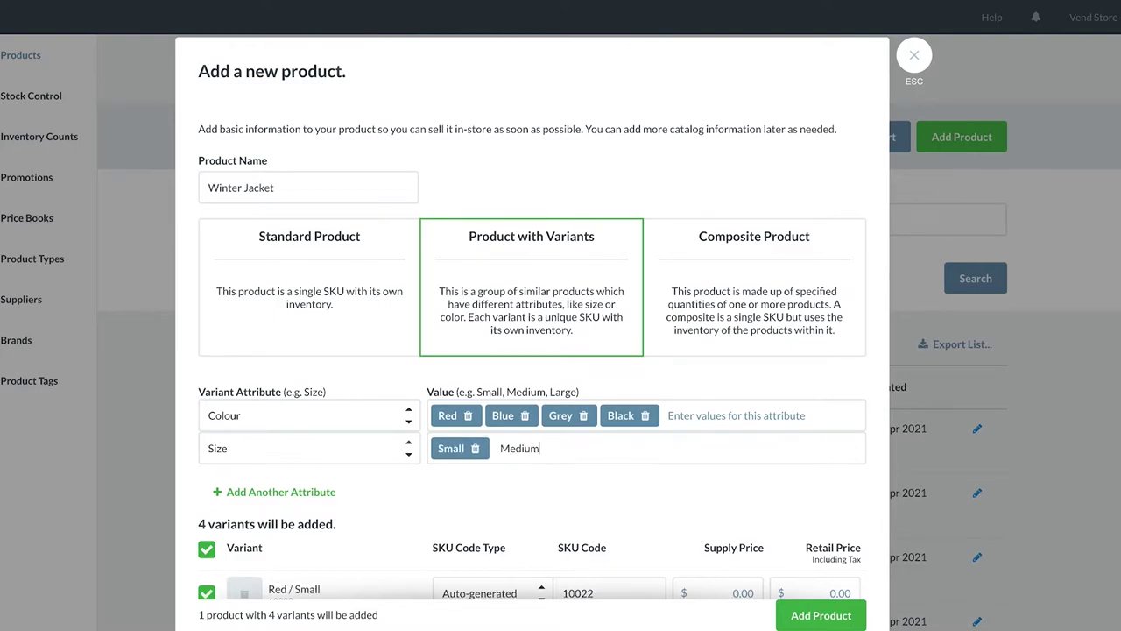
key("Return")
type("Large")
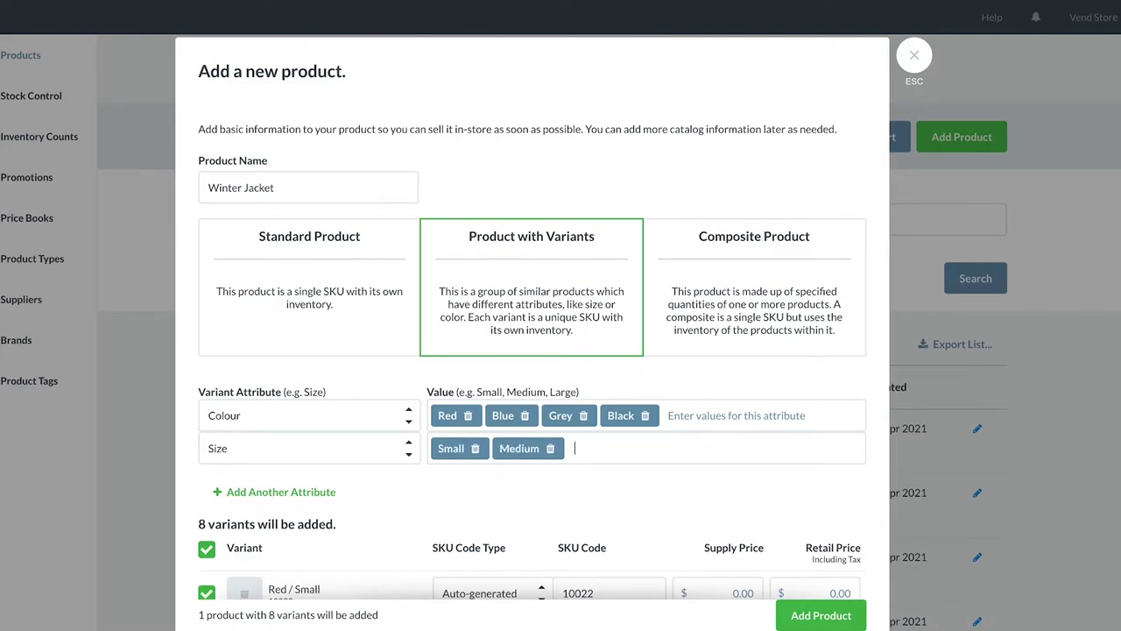
key("Return")
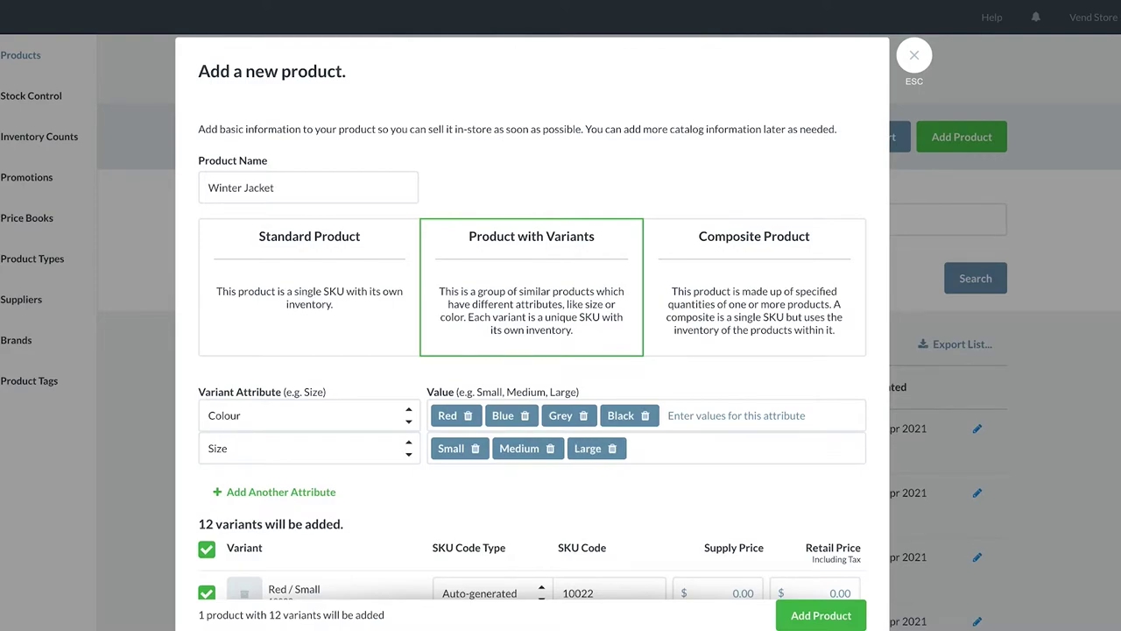
type("X-Large")
key("Return")
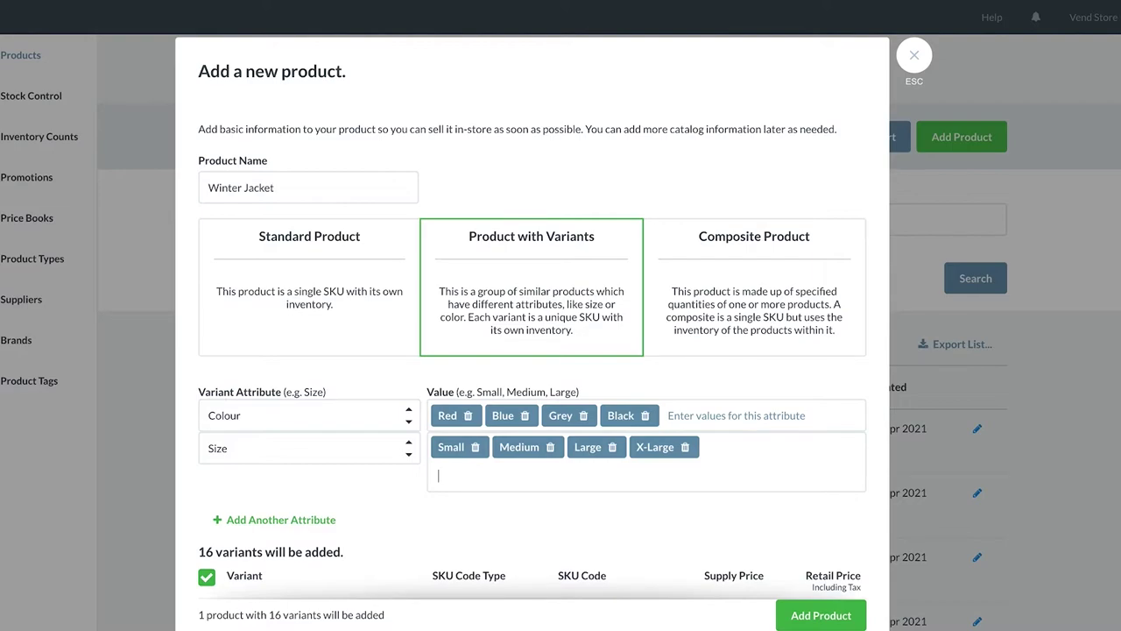
- Review the 16 variants, keeping Red / Medium included and Red / Small's SKU type Auto-generated
scroll(847, 461, "down", 5)
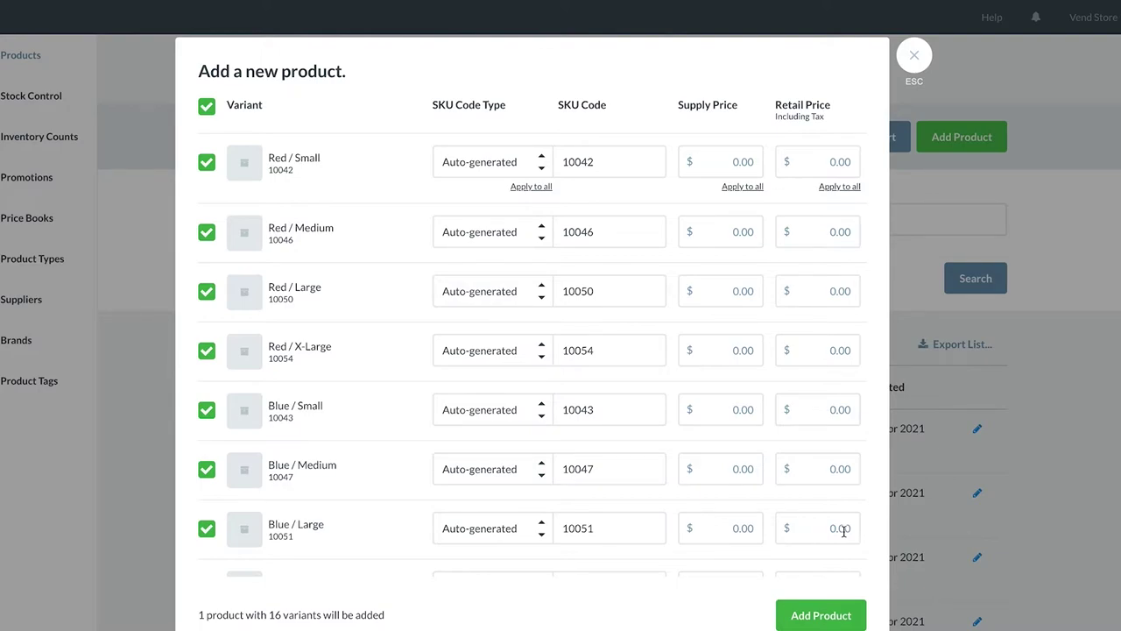
left_click(206, 233)
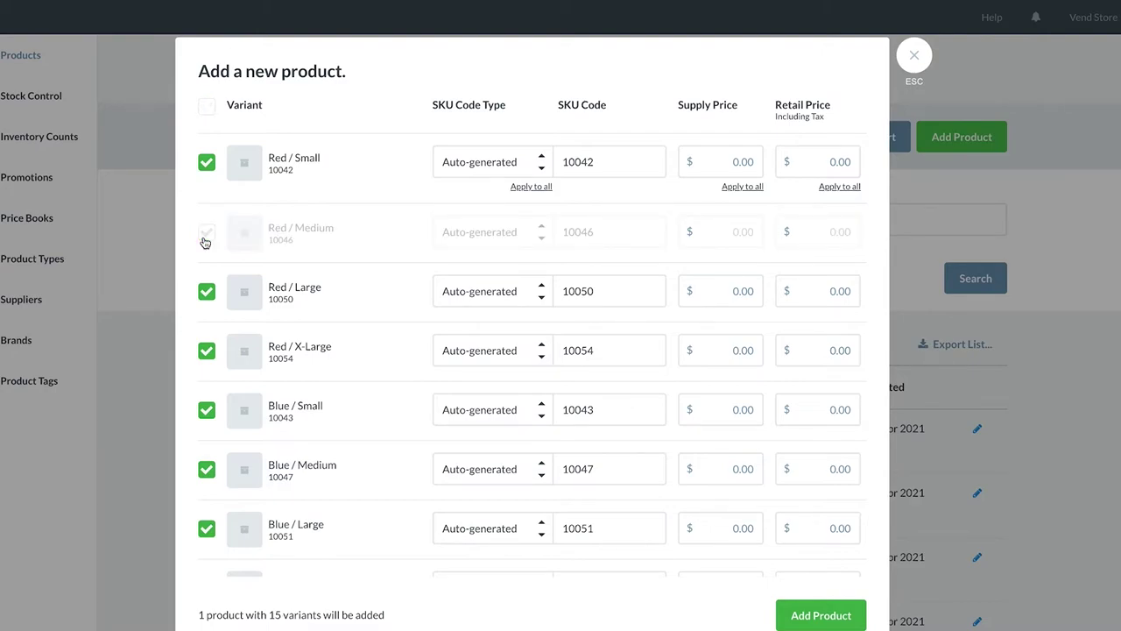
left_click(205, 241)
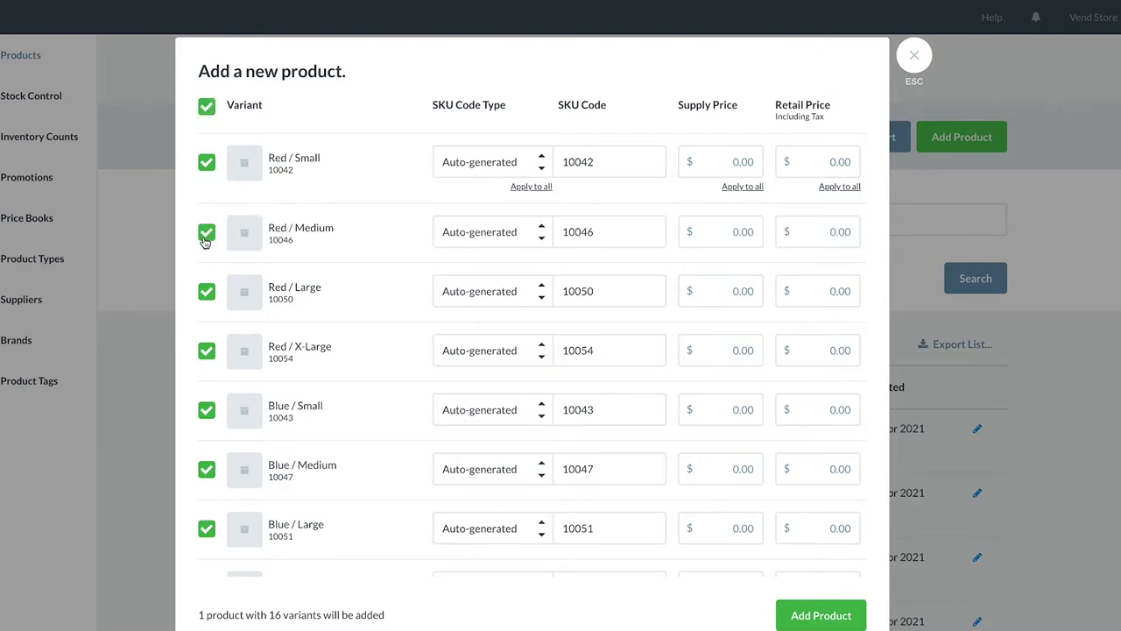
left_click(453, 172)
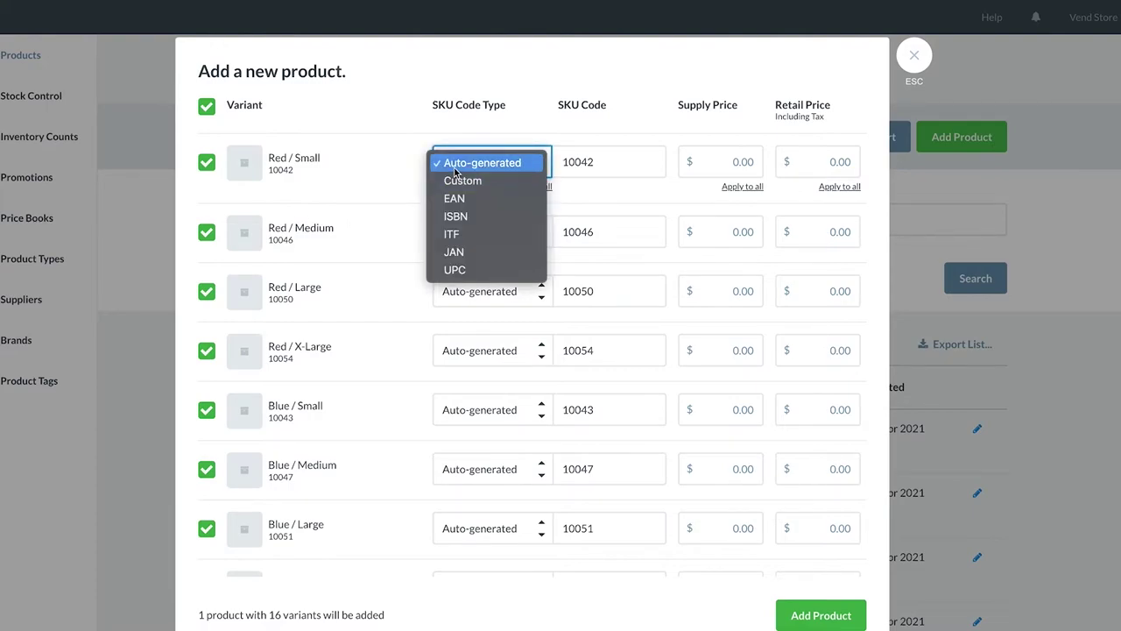
left_click(457, 169)
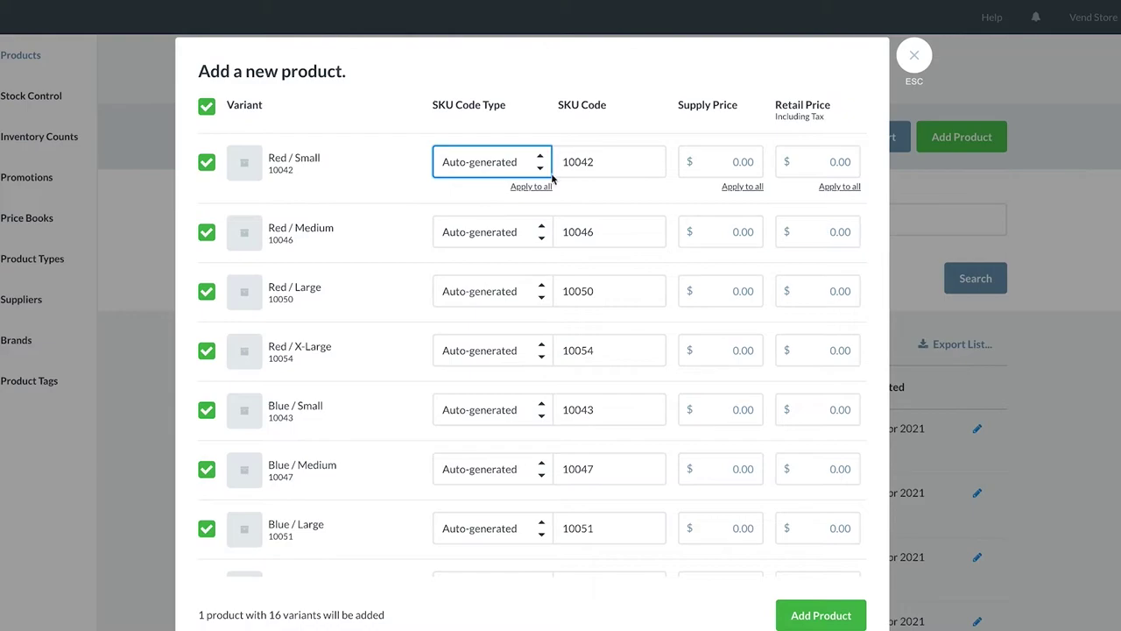
- Apply 45.00 supply and 100.00 retail prices to all variants and create the product
left_click(714, 163)
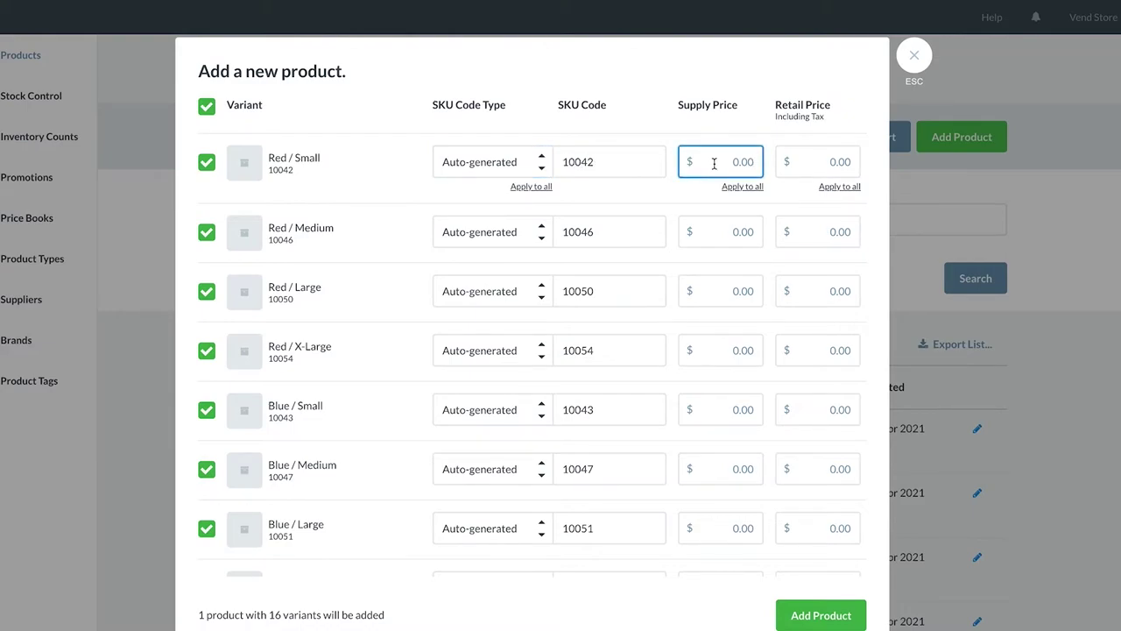
type("45")
left_click(833, 165)
type("100")
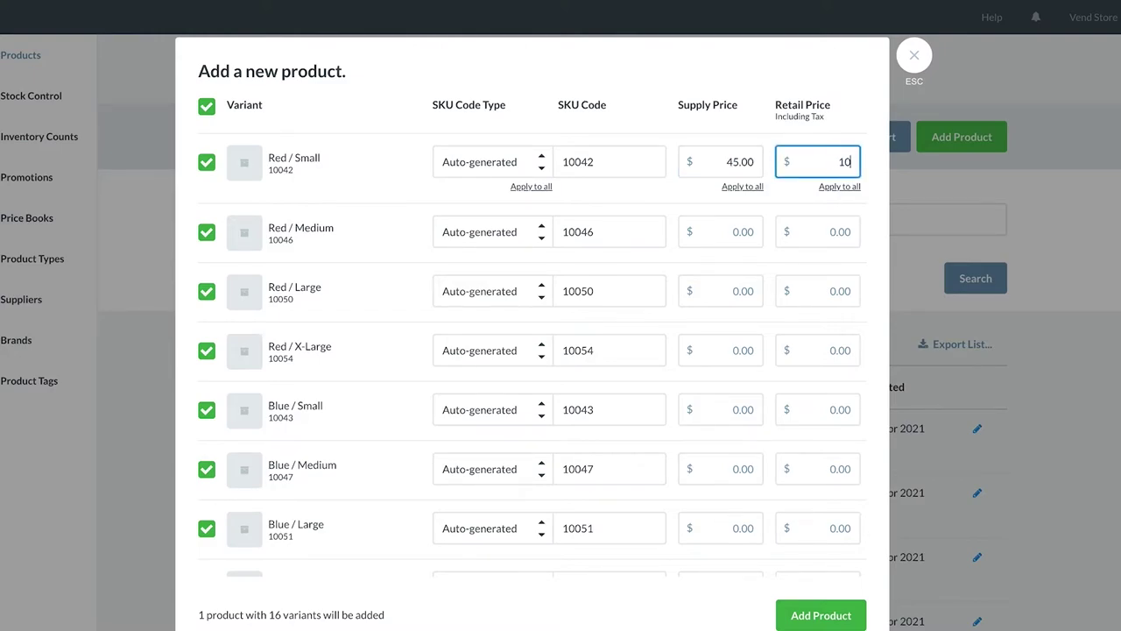
left_click(837, 198)
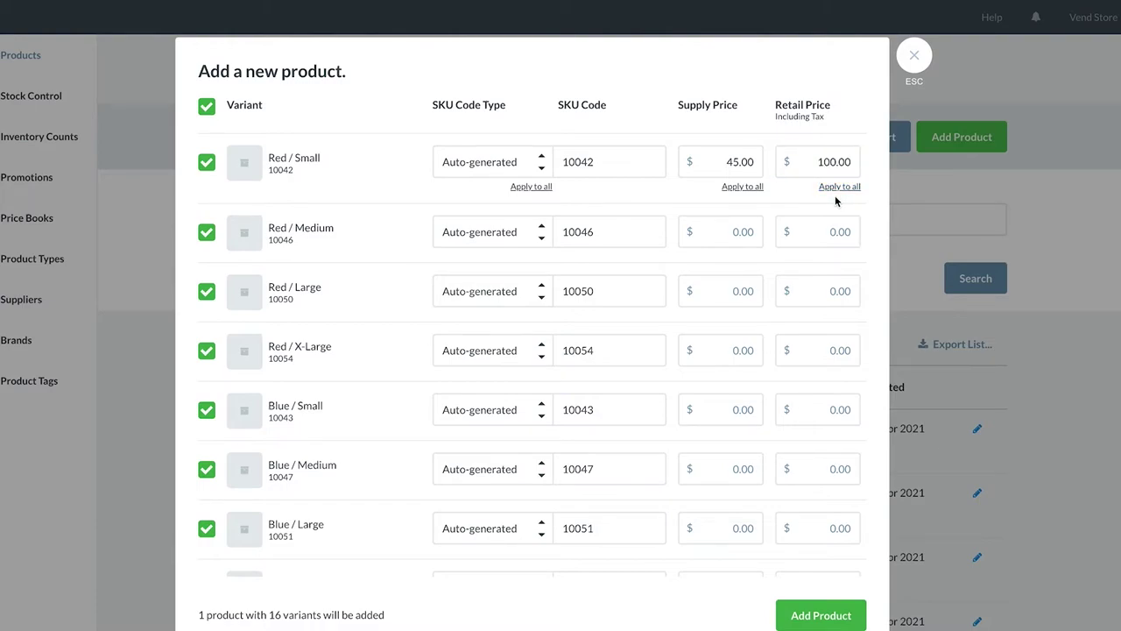
left_click(743, 188)
left_click(831, 194)
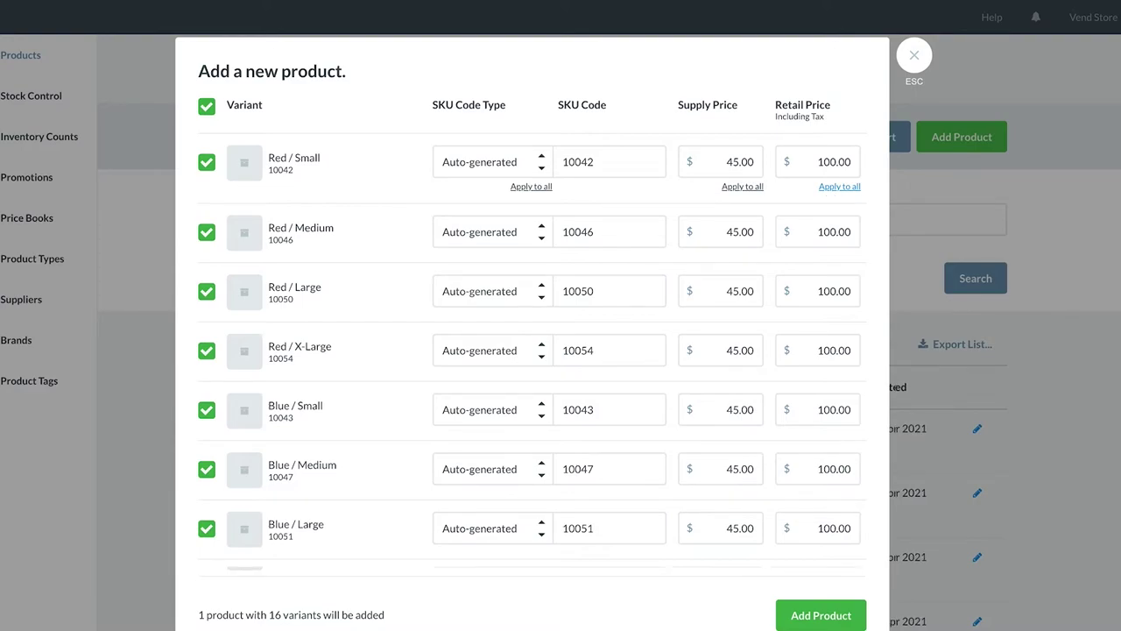
left_click(820, 617)
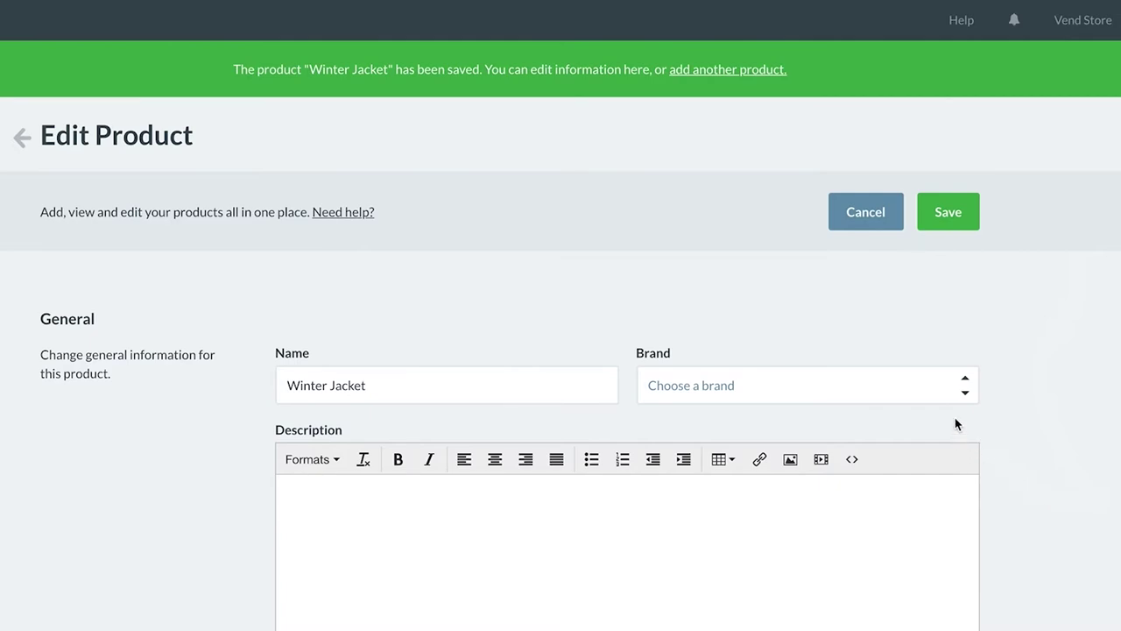
- Choose North Face as the brand and enter the description 'An awesome winter jacket from the North Face'
left_click(944, 396)
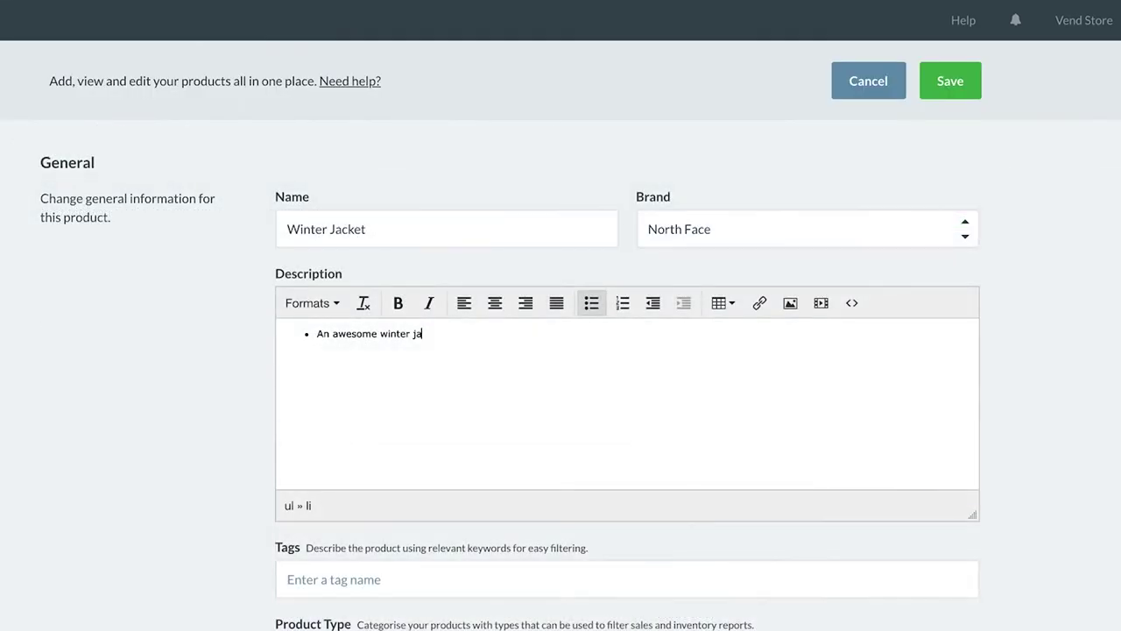
type("cket f")
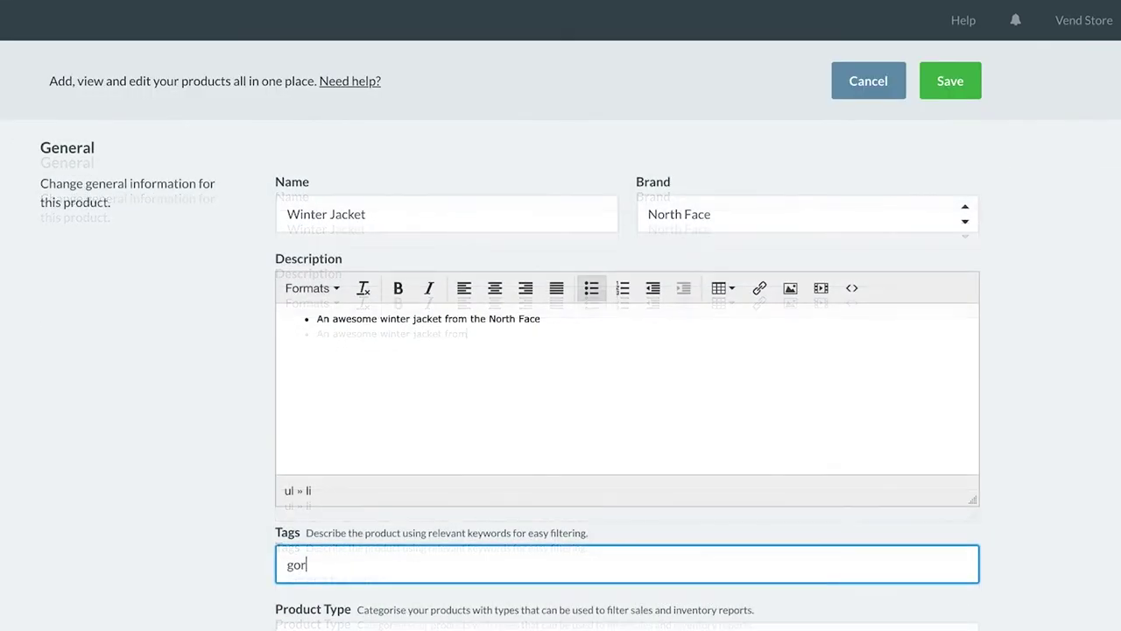
type("the North Face")
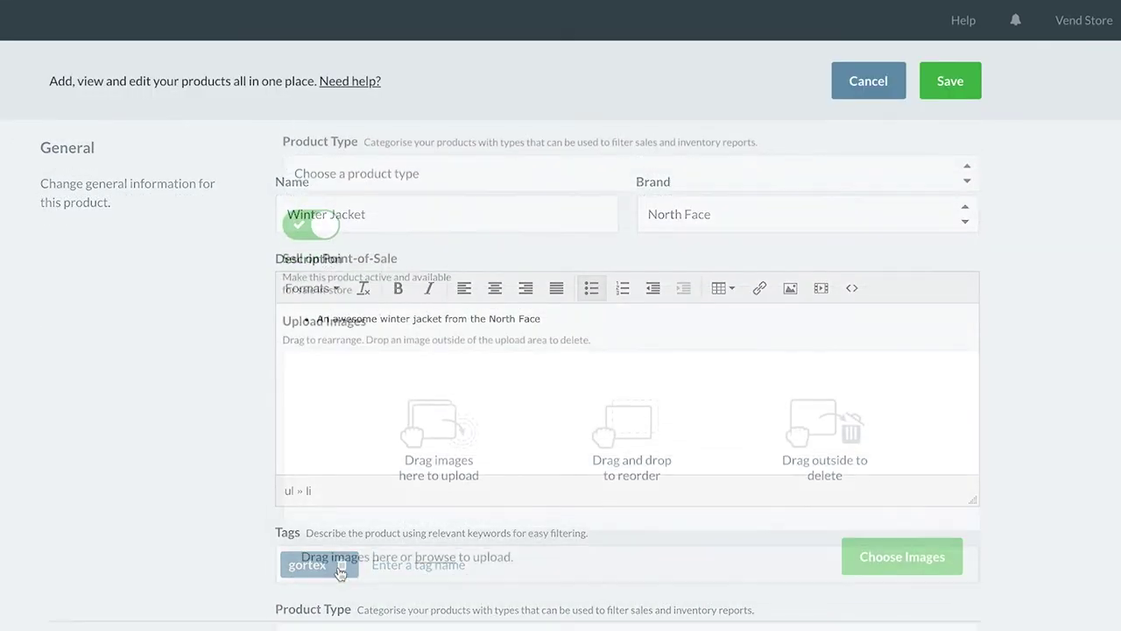
scroll(561, 368, "down", 3)
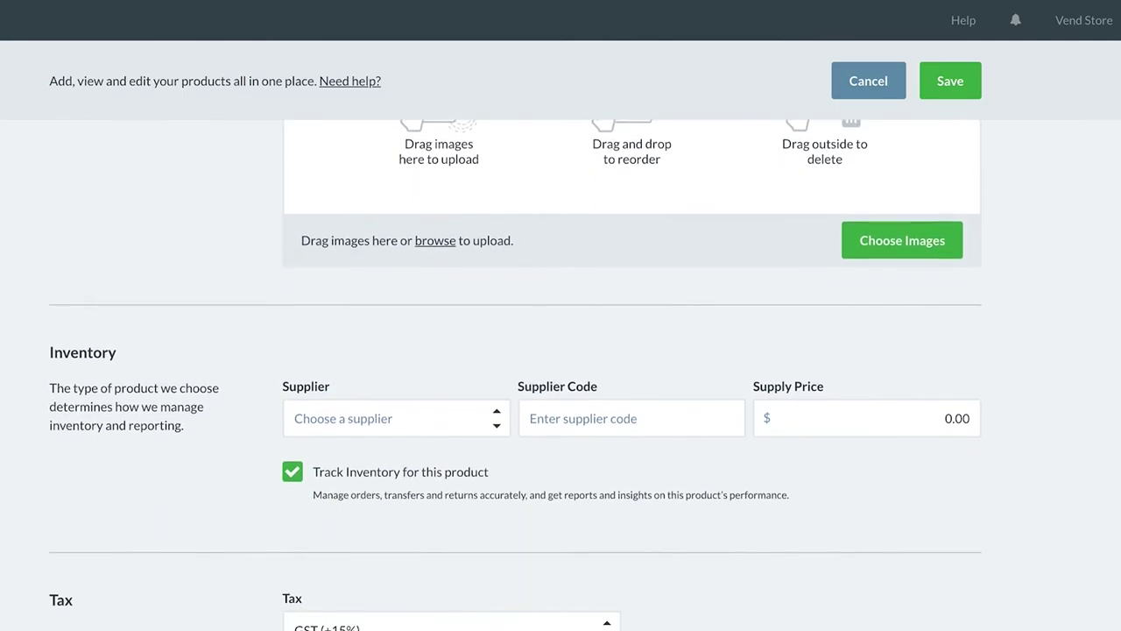
scroll(561, 368, "down", 3)
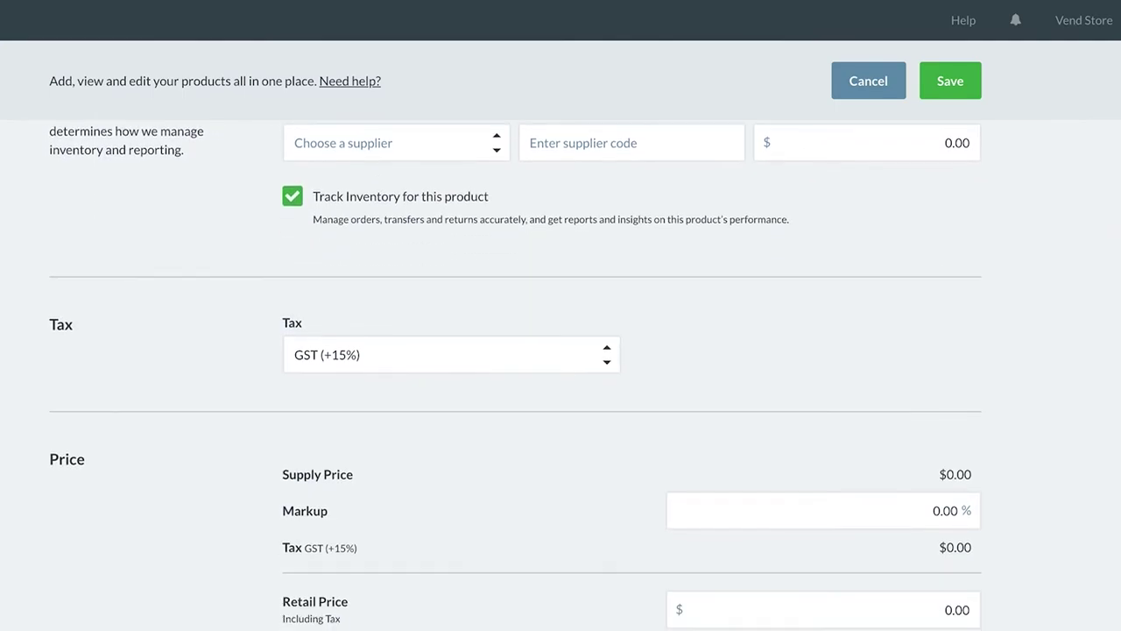
scroll(561, 368, "down", 5)
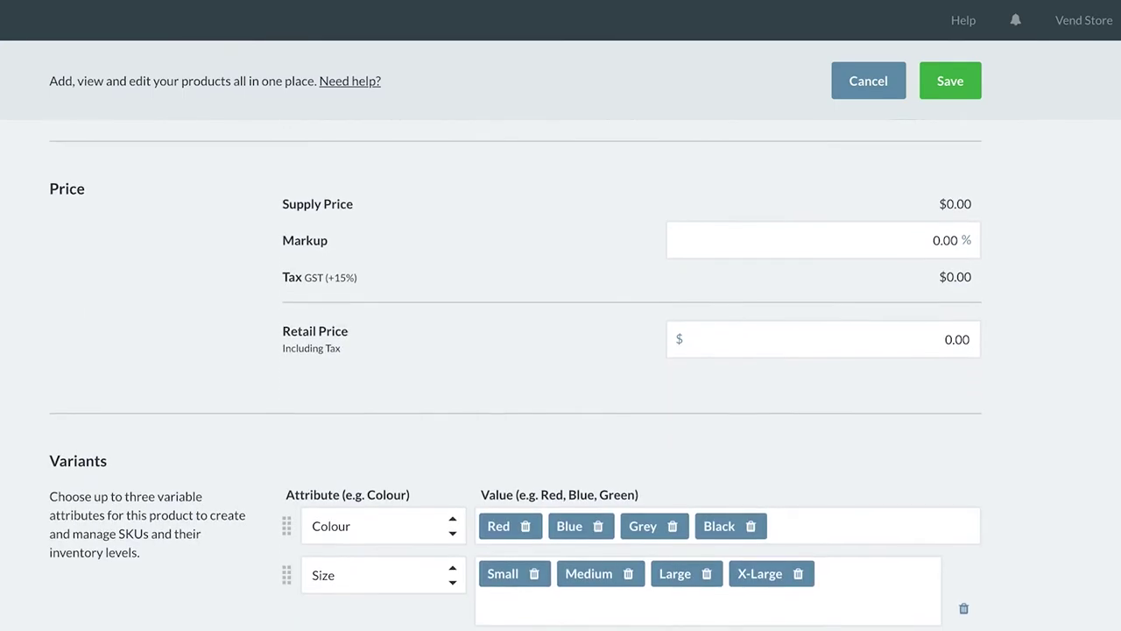
scroll(560, 368, "down", 1)
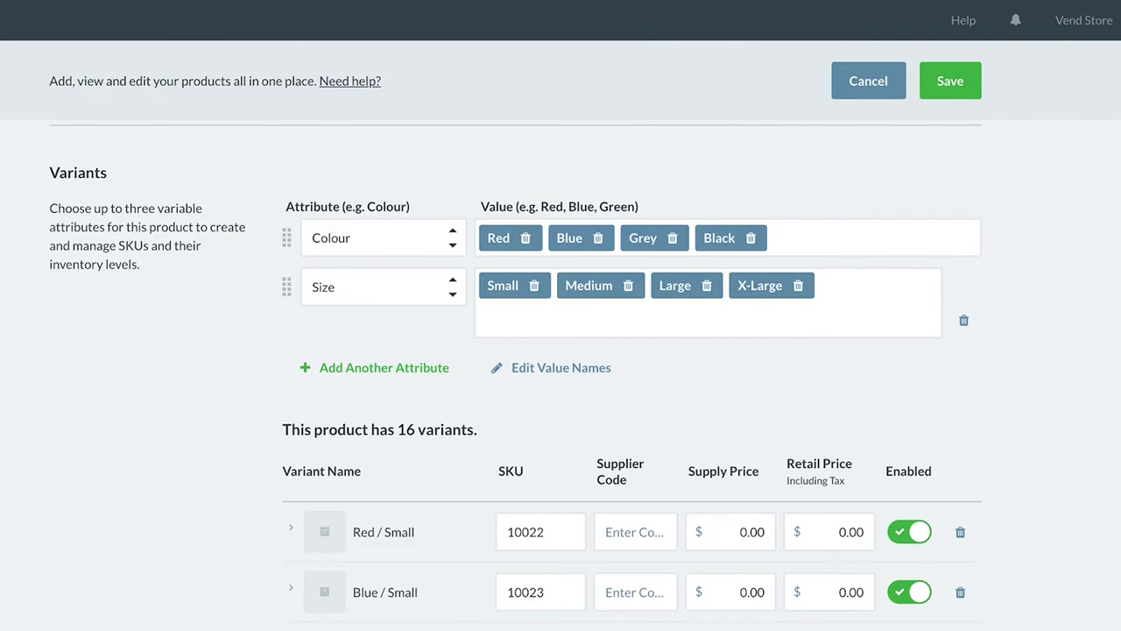
- Check the Blue / Small variant's details, then save the Winter Jacket changes
scroll(181, 446, "down", 3)
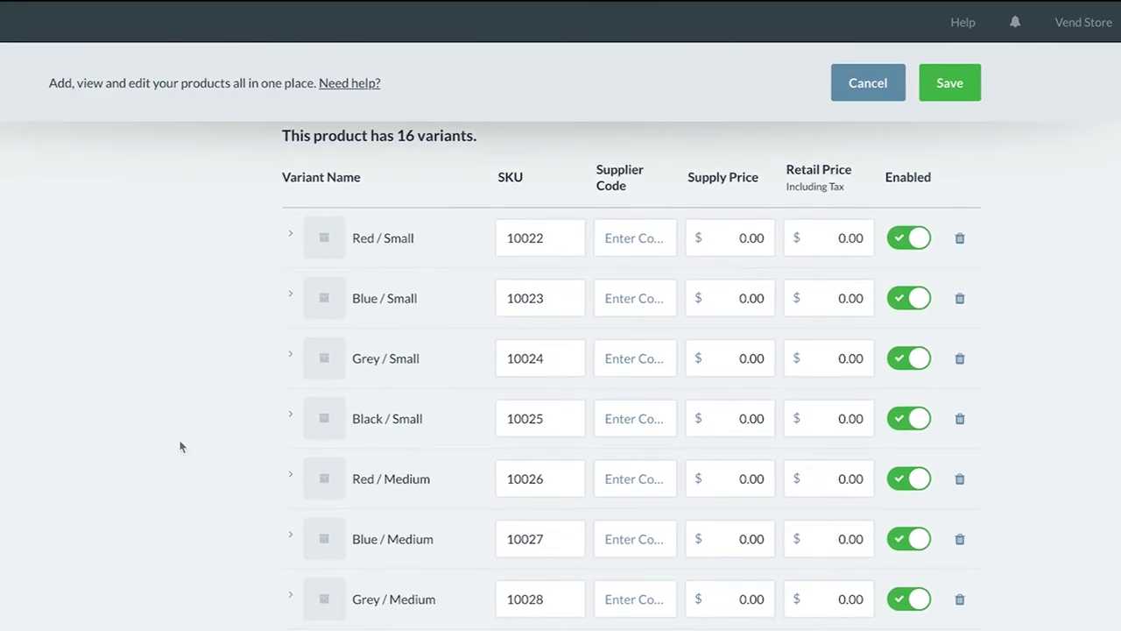
left_click(290, 300)
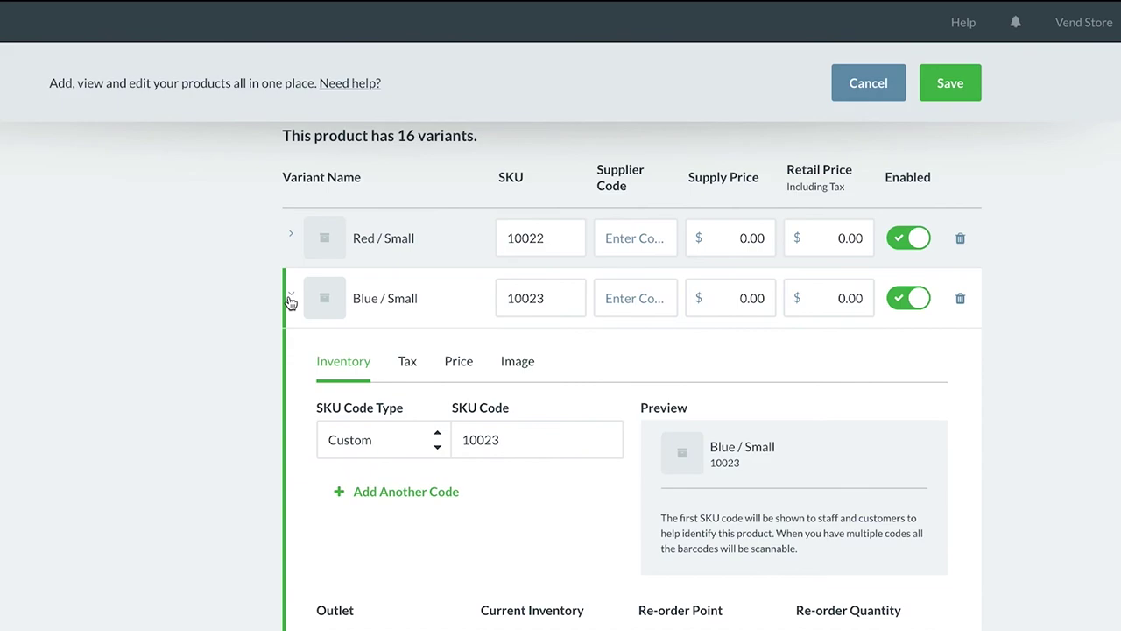
left_click(290, 299)
scroll(291, 303, "down", 5)
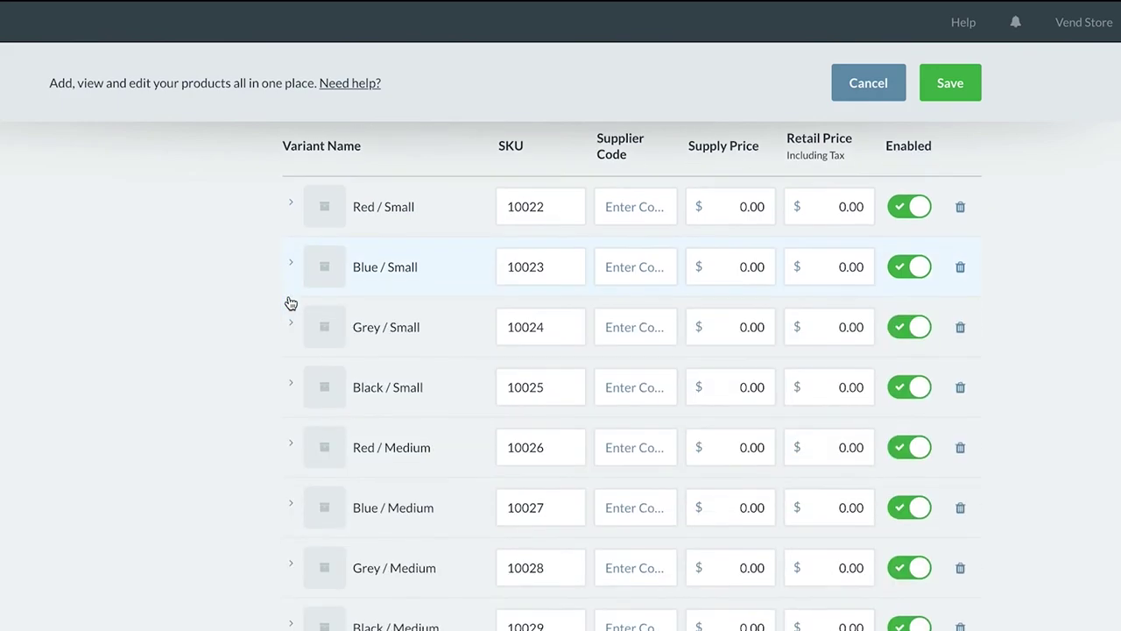
scroll(290, 303, "up", 3)
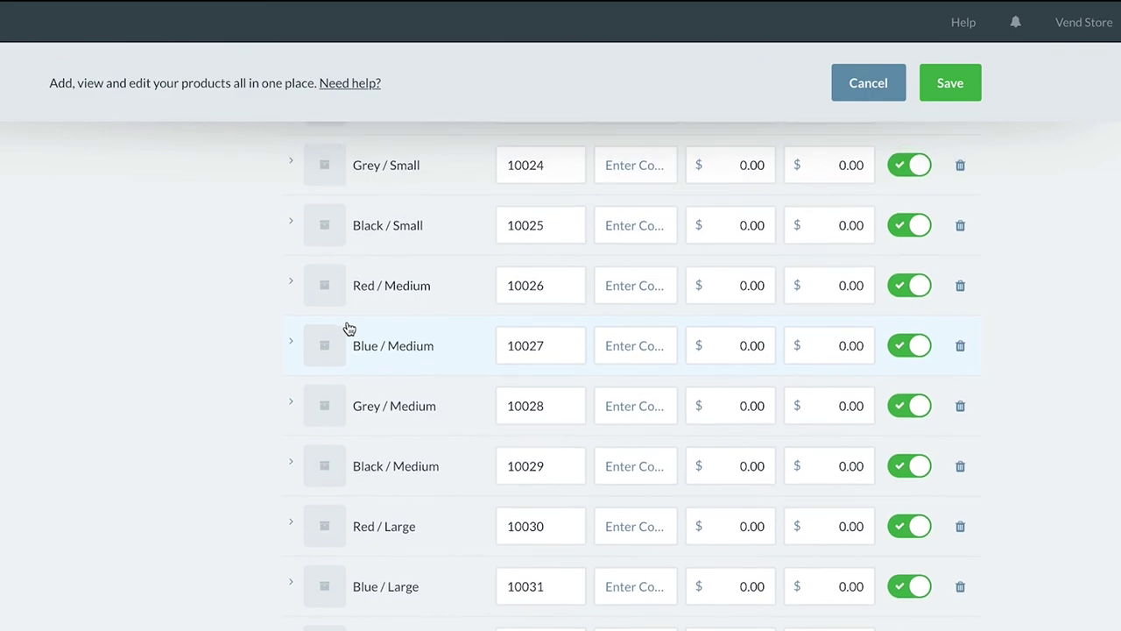
left_click(974, 84)
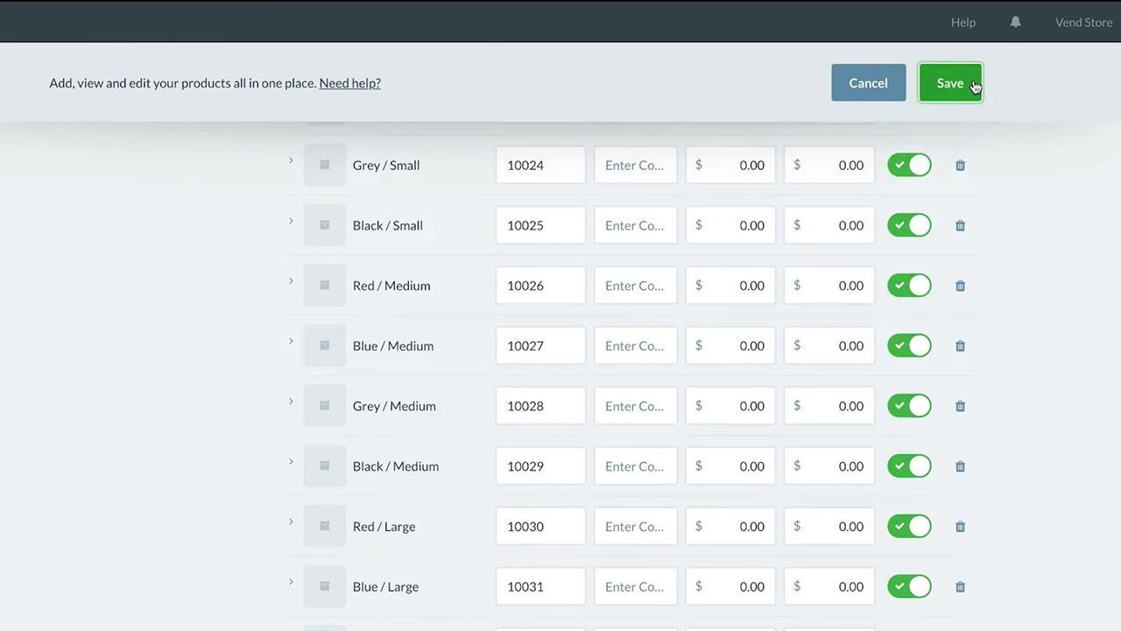